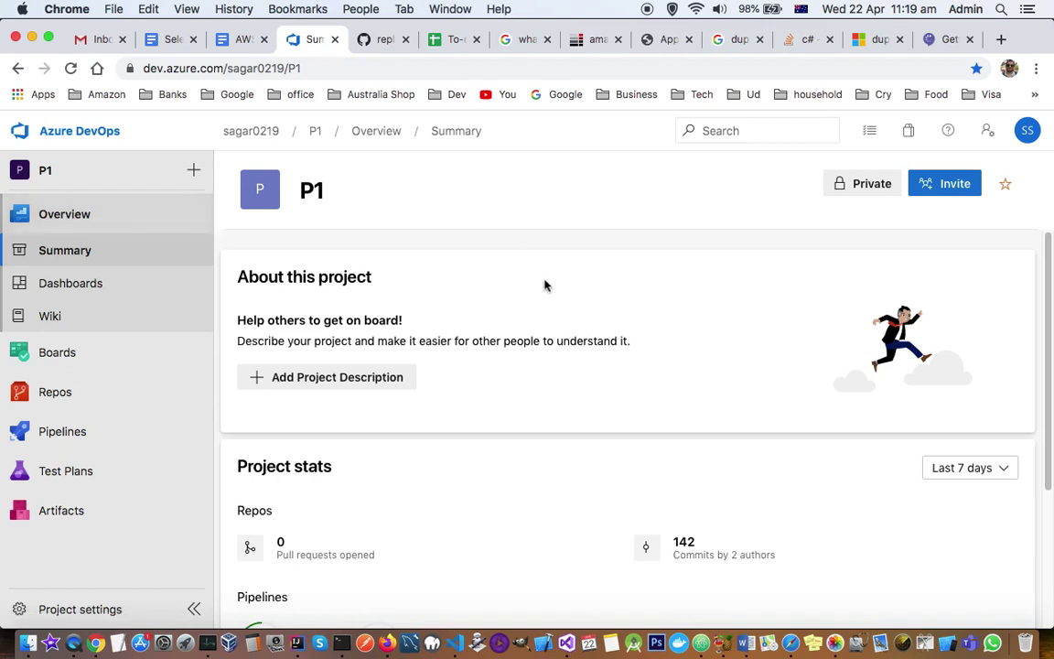
# Review the P1 project's summary page: the description area, the project stats with their time-range options, and the members.
pyautogui.moveTo(287, 340); pyautogui.dragTo(530, 344)
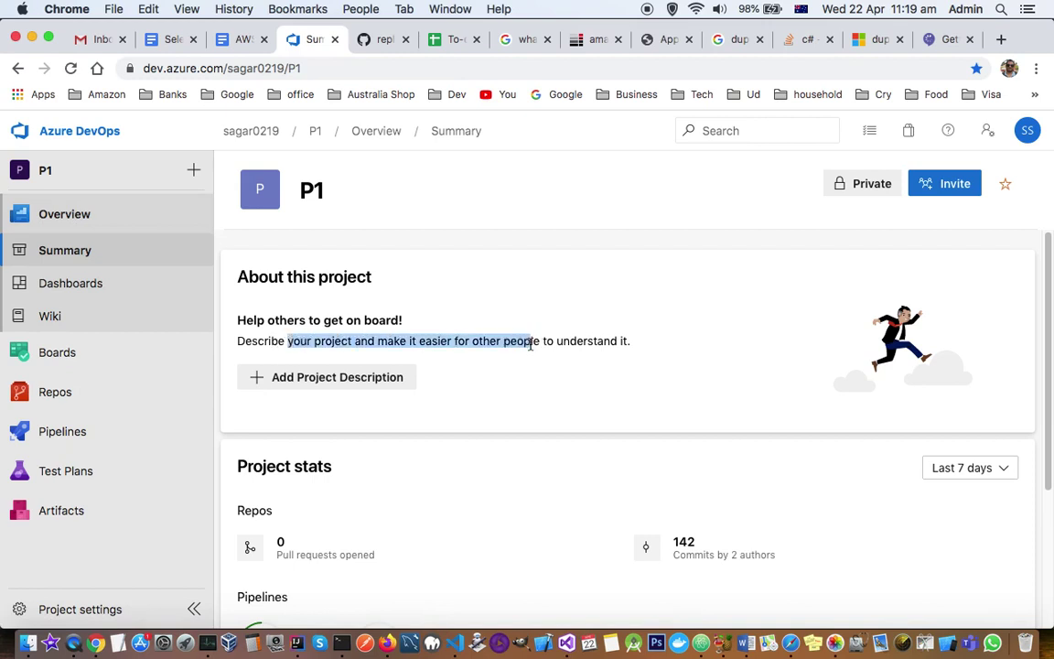
pyautogui.scroll(-3, 520, 388)
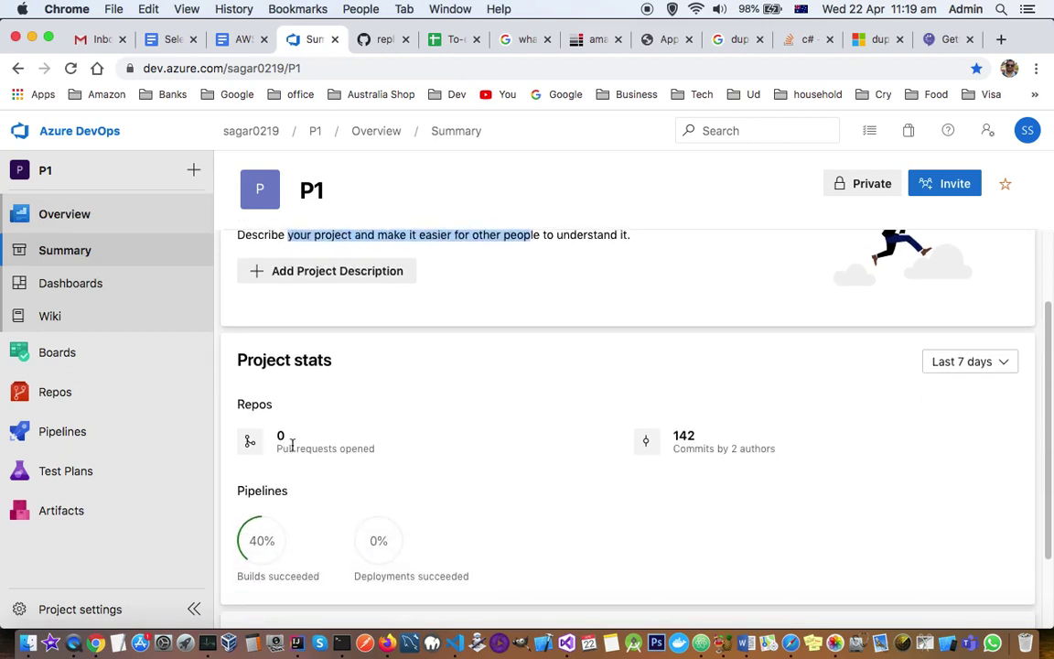
pyautogui.moveTo(291, 447); pyautogui.dragTo(406, 448)
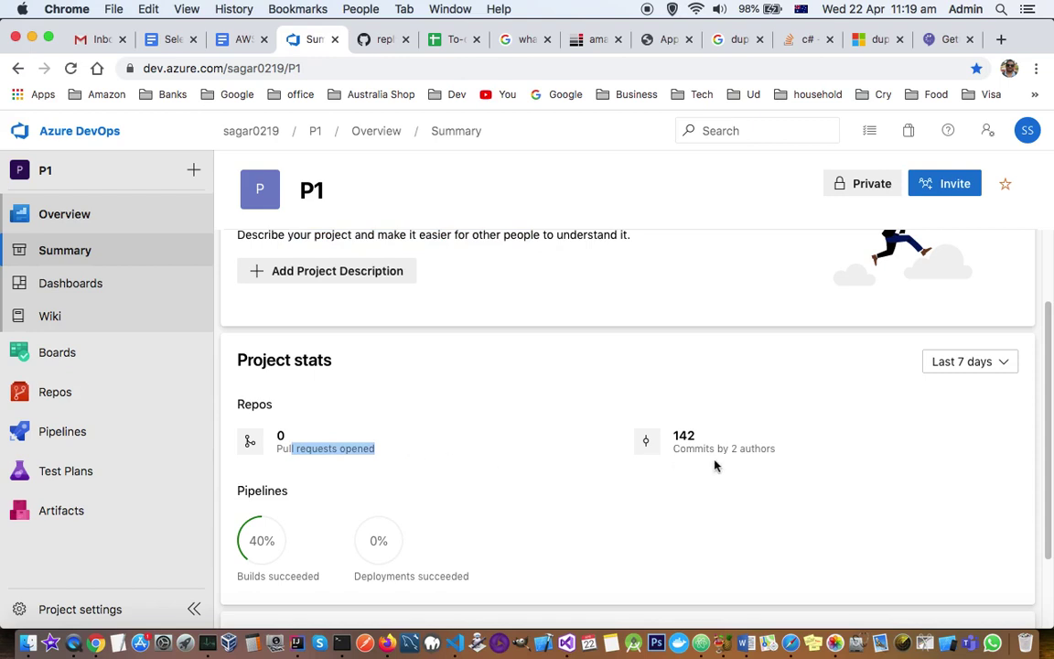
pyautogui.click(1004, 364)
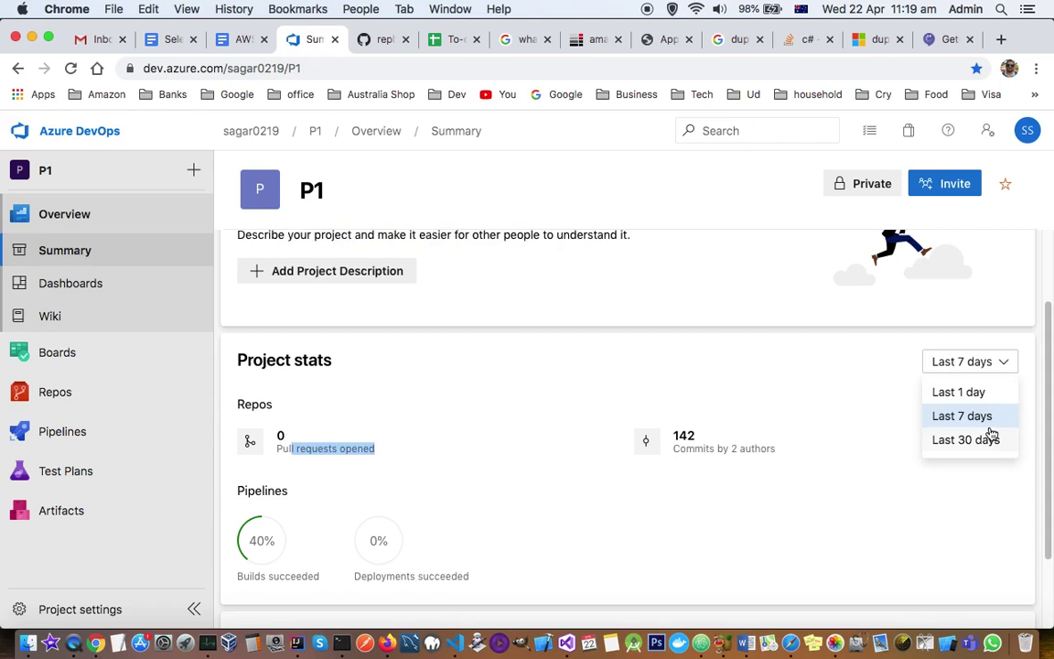
pyautogui.click(828, 379)
pyautogui.click(1005, 366)
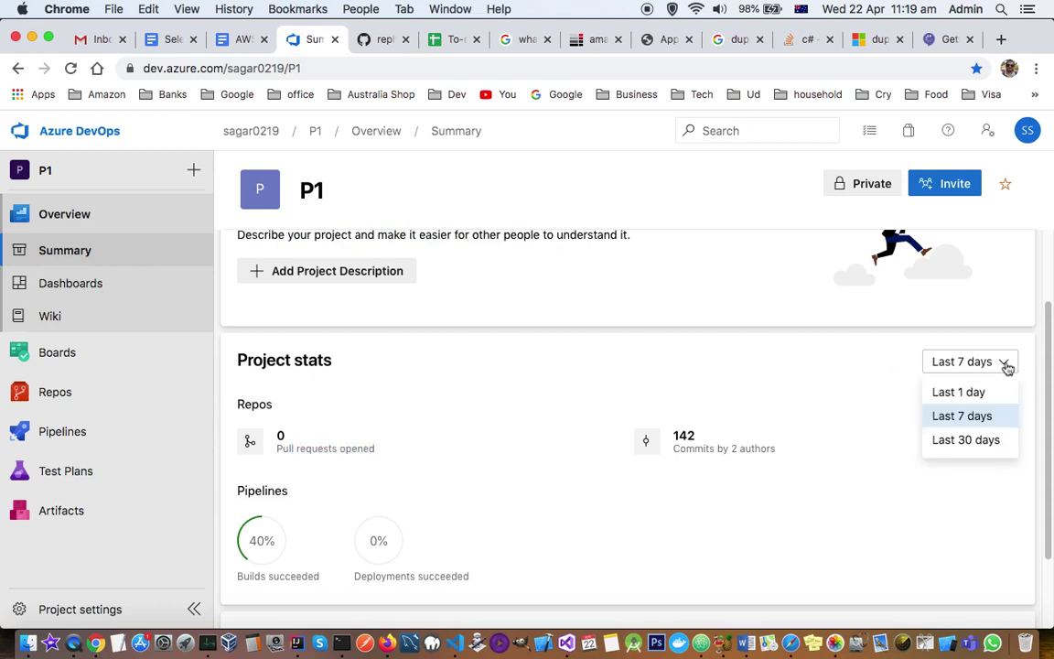
pyautogui.click(883, 388)
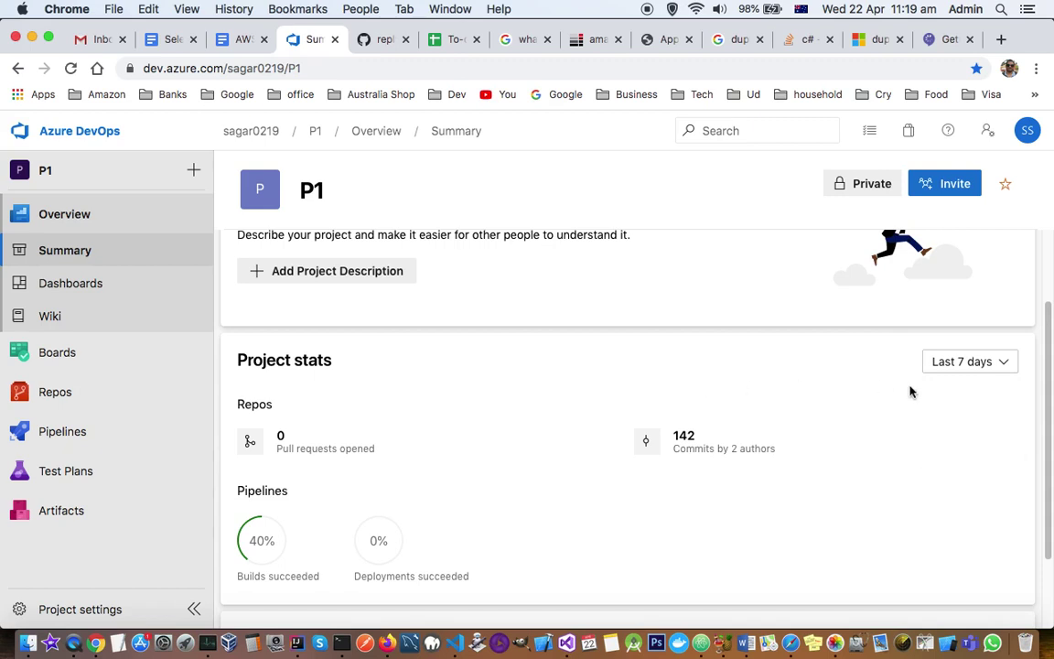
pyautogui.scroll(-1, 544, 502)
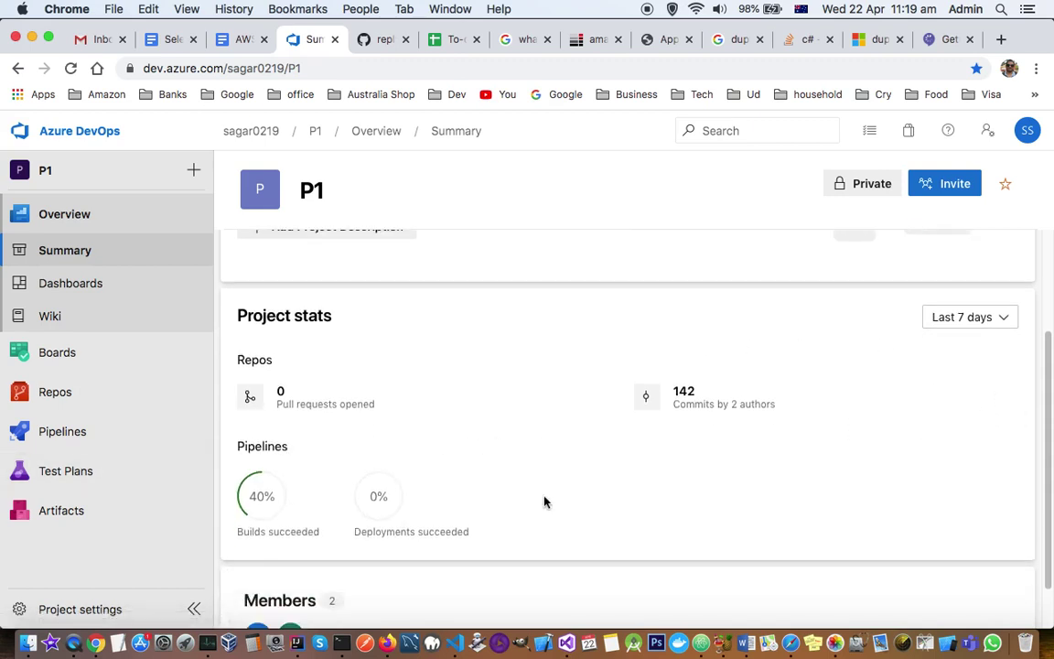
pyautogui.scroll(-1, 544, 502)
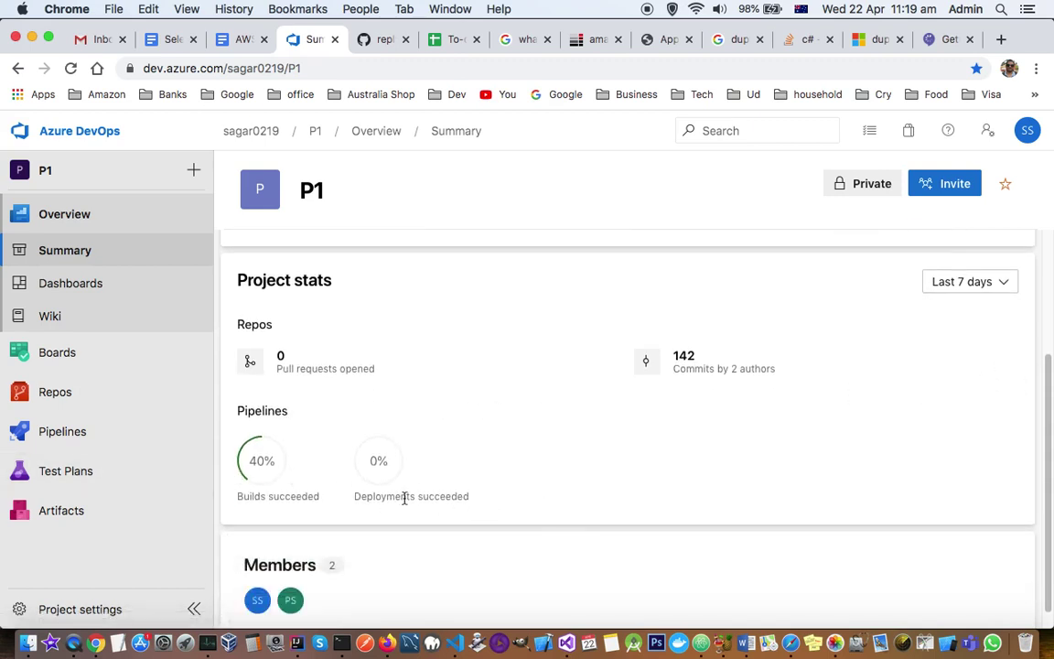
pyautogui.scroll(-1, 514, 505)
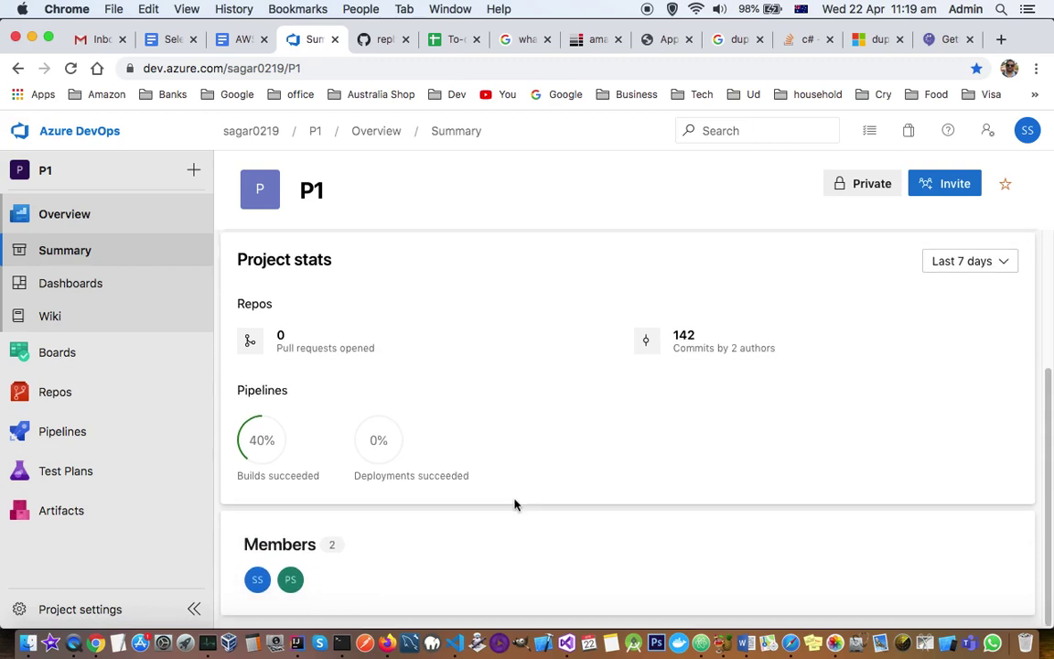
pyautogui.scroll(4, 514, 504)
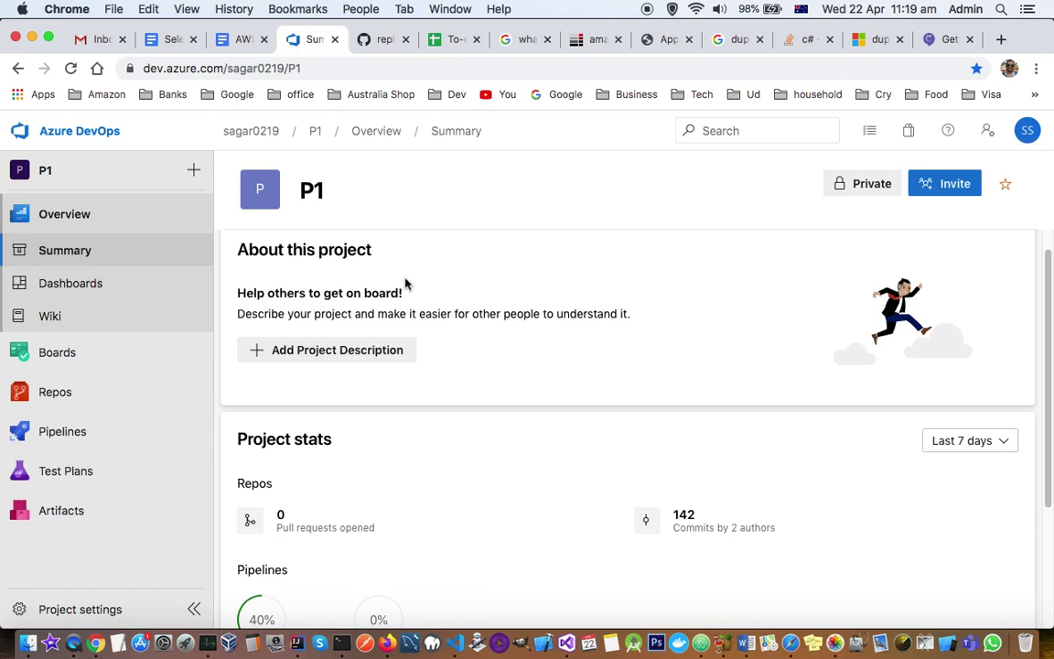
pyautogui.click(82, 223)
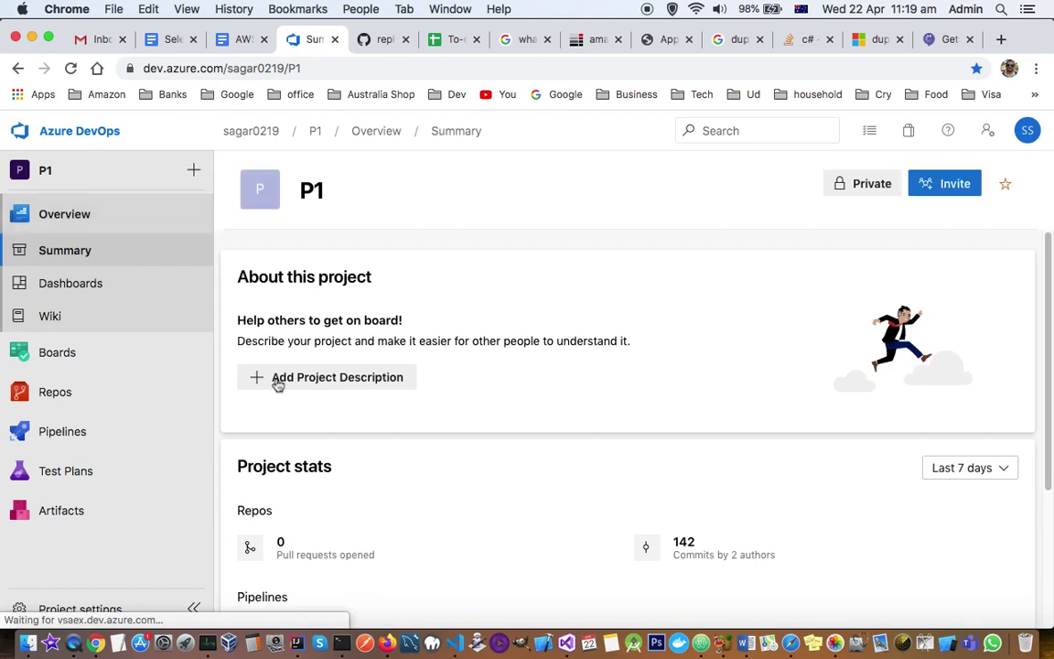
# Open the P1 Team - Overview dashboard, start adding a widget and select Build History in the widget catalog.
pyautogui.click(122, 282)
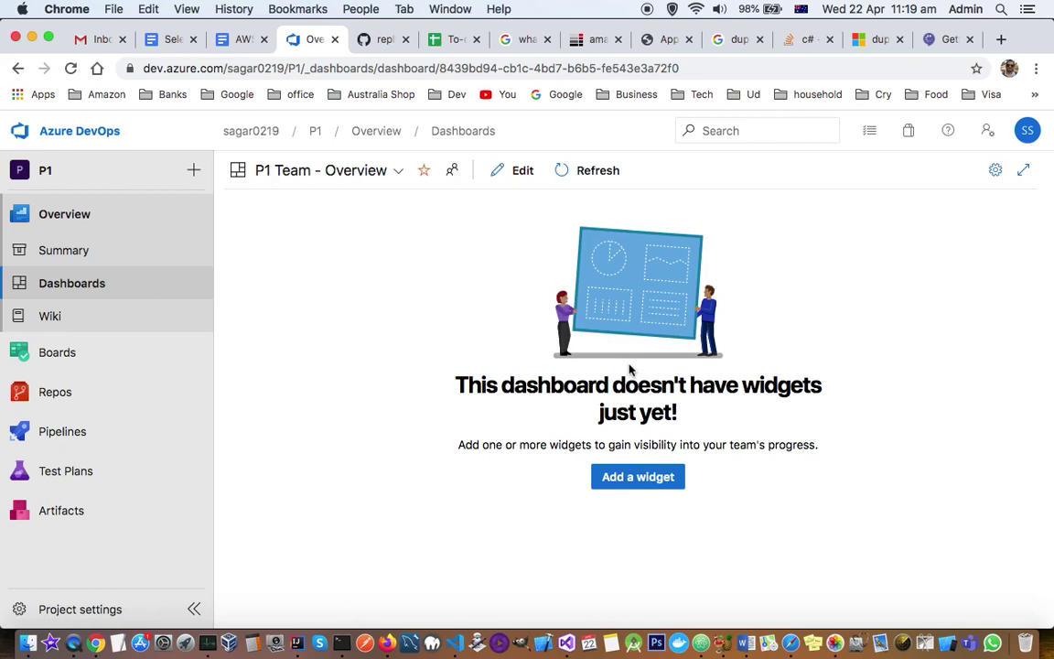
pyautogui.click(649, 482)
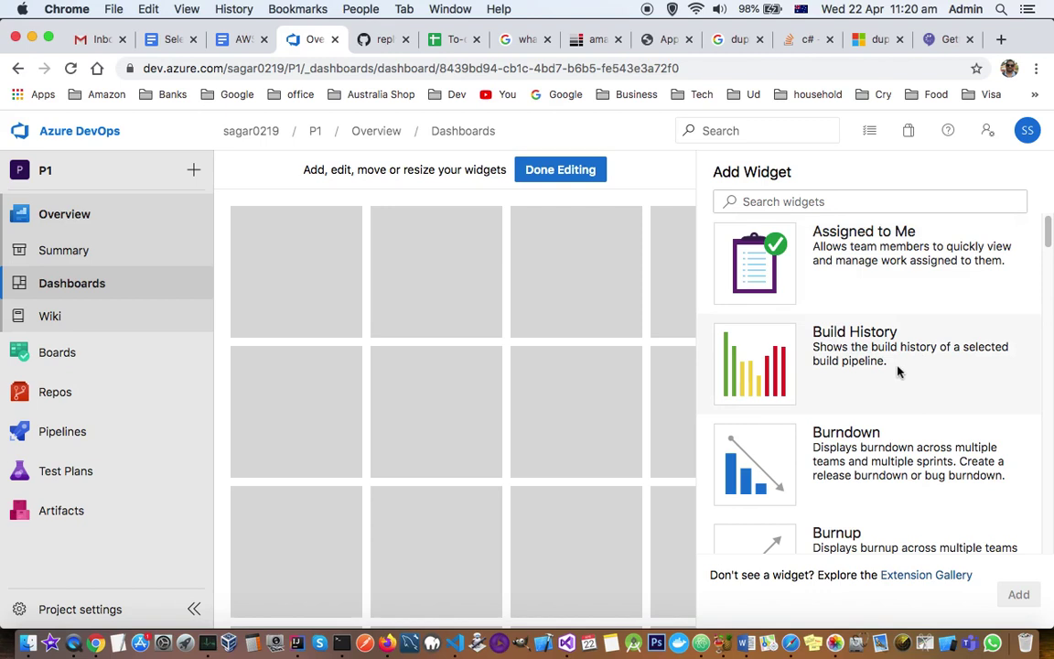
pyautogui.click(858, 336)
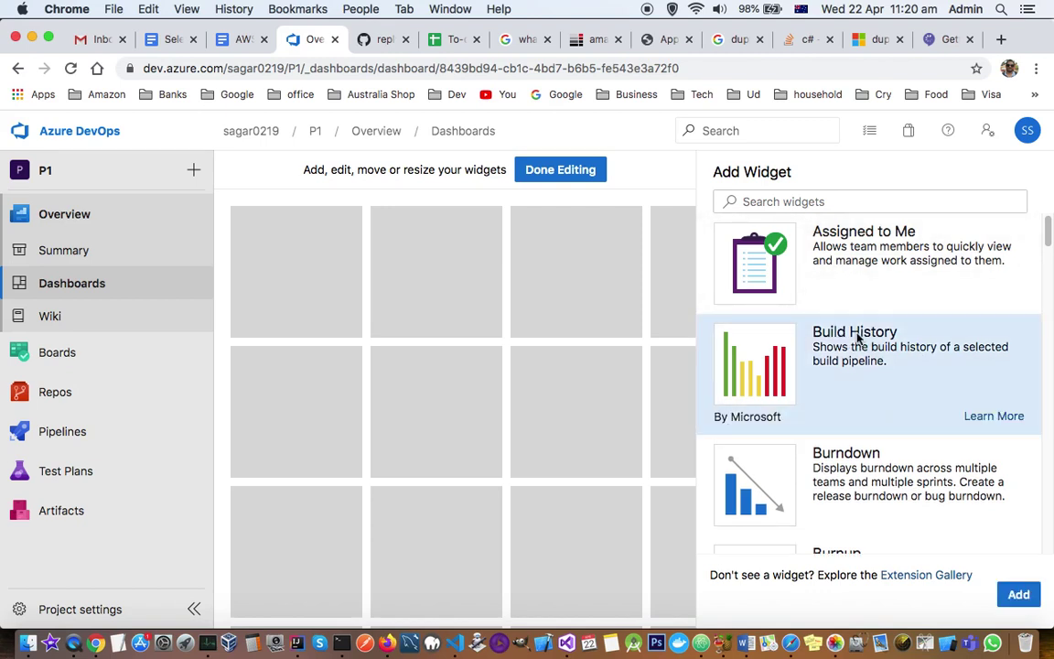
# Browse the whole widget catalog to examine the other available dashboard widgets, and return to the Build History entry.
pyautogui.scroll(-3, 767, 389)
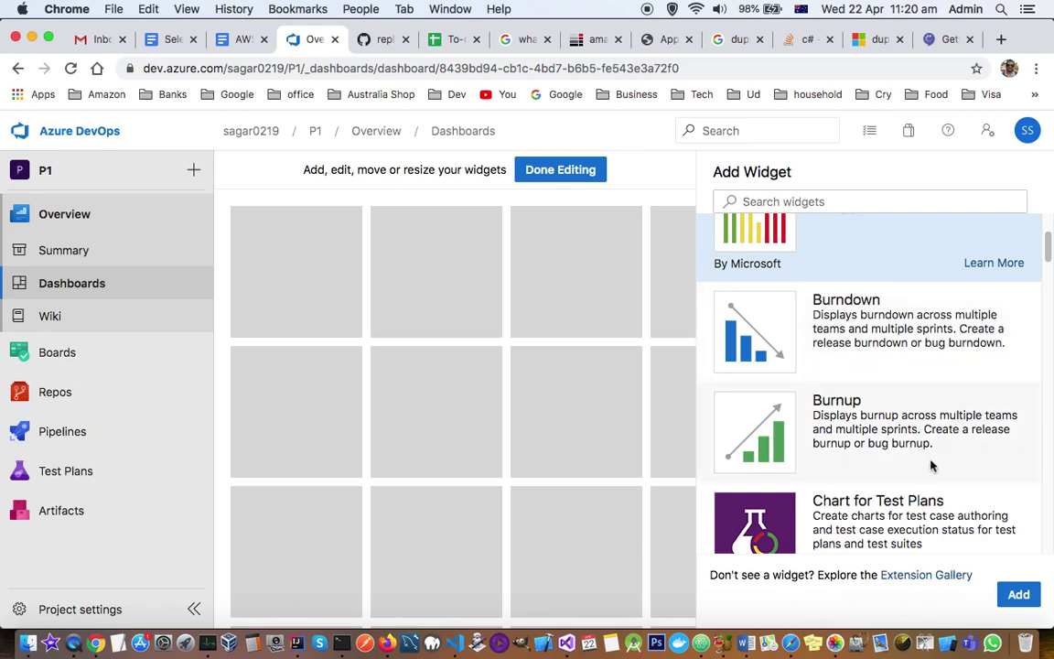
pyautogui.scroll(-5, 931, 466)
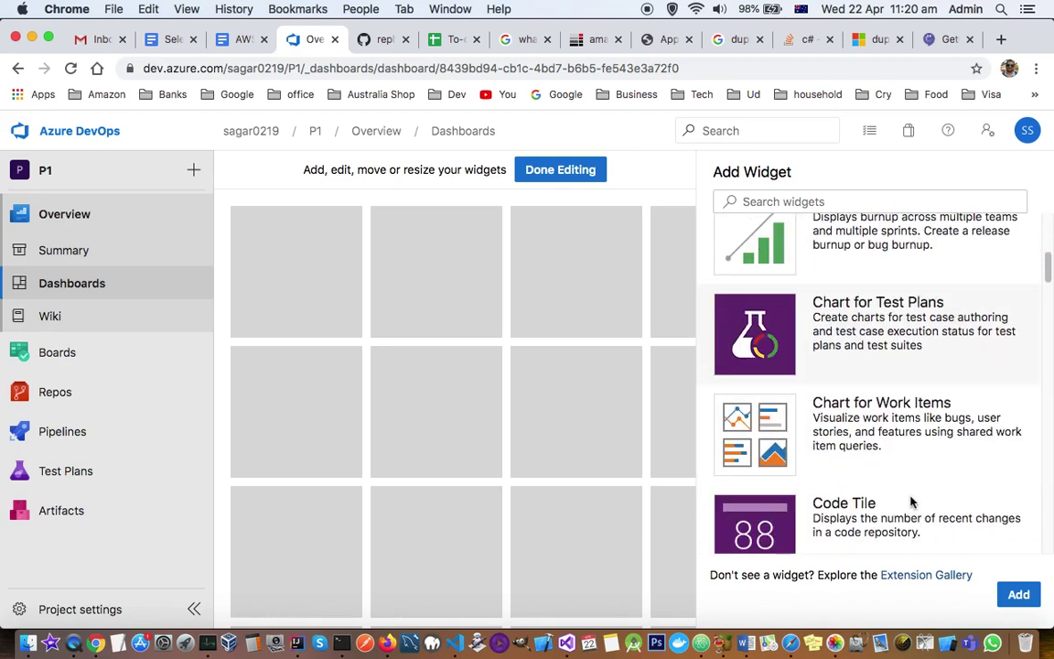
pyautogui.scroll(-2, 912, 501)
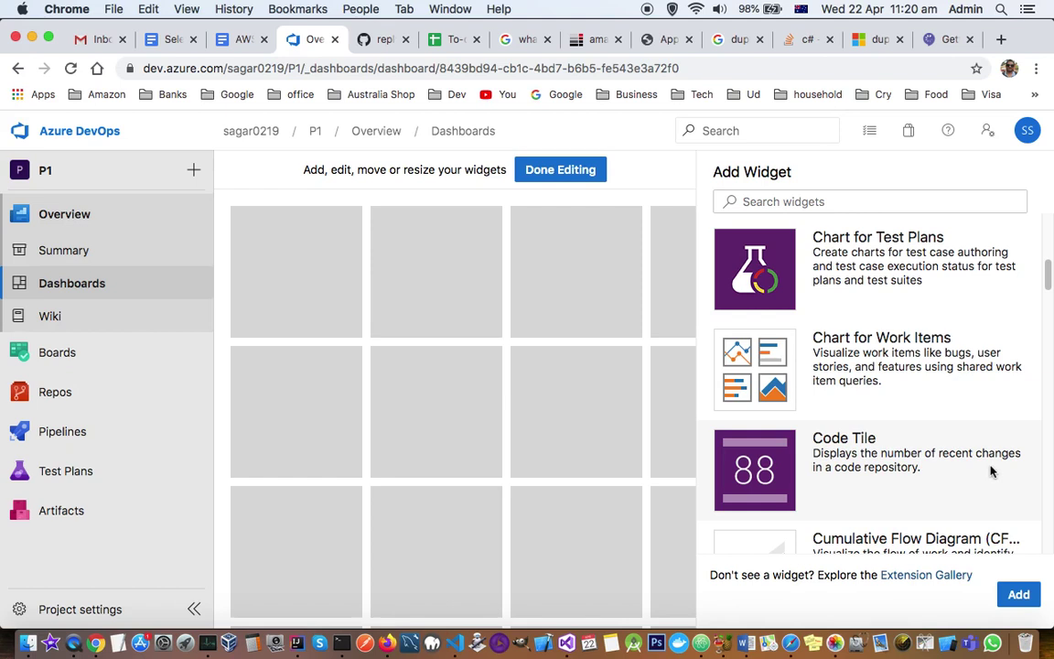
pyautogui.scroll(-5, 991, 471)
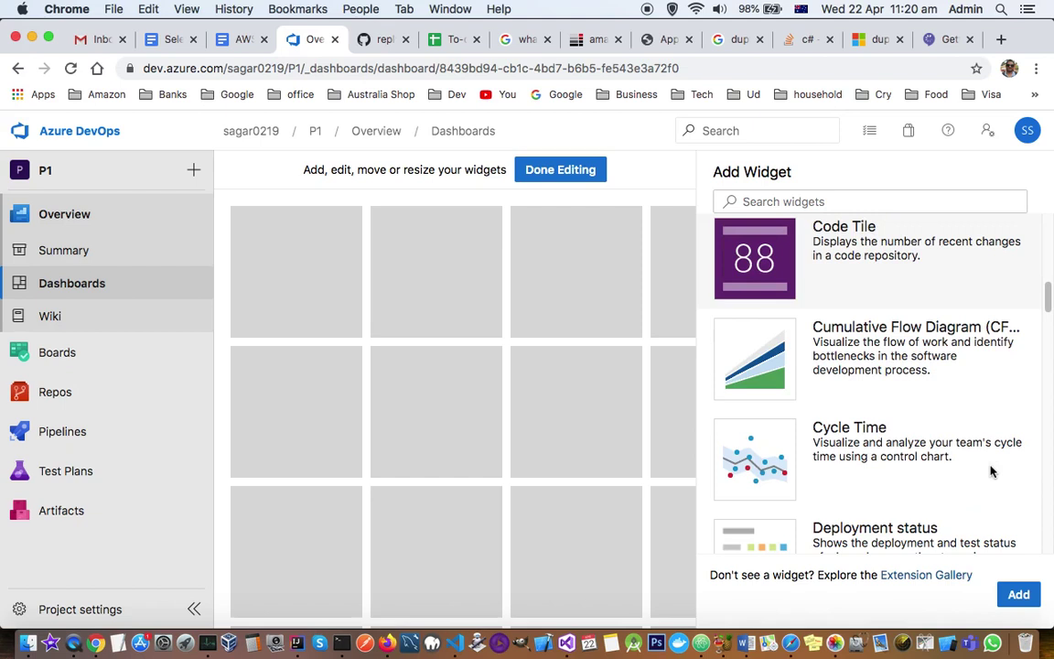
pyautogui.scroll(-2, 991, 471)
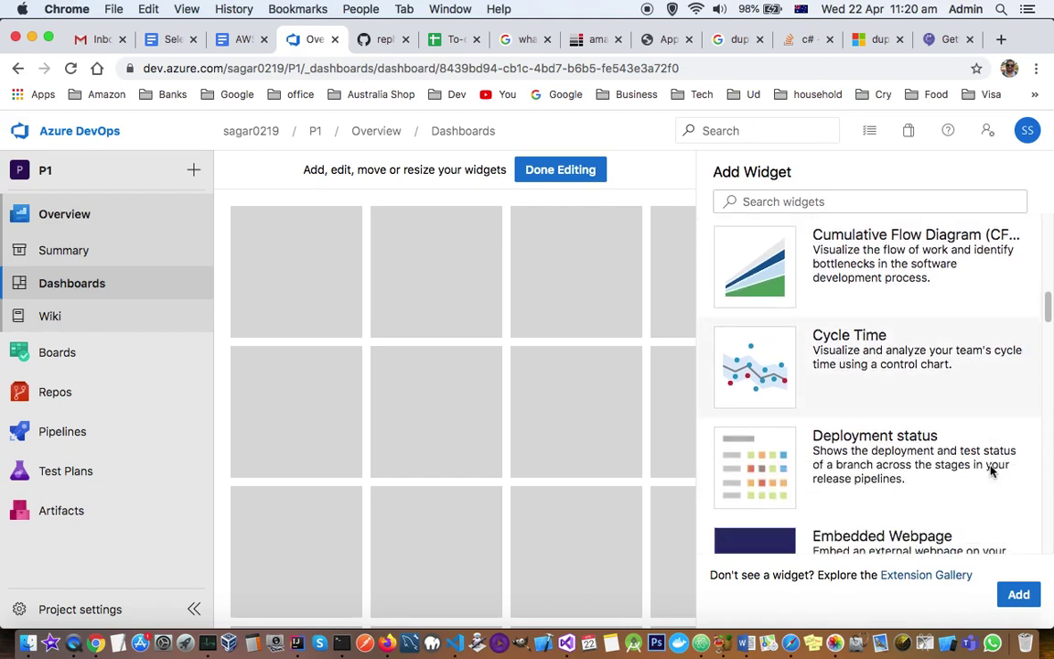
pyautogui.scroll(-1, 991, 471)
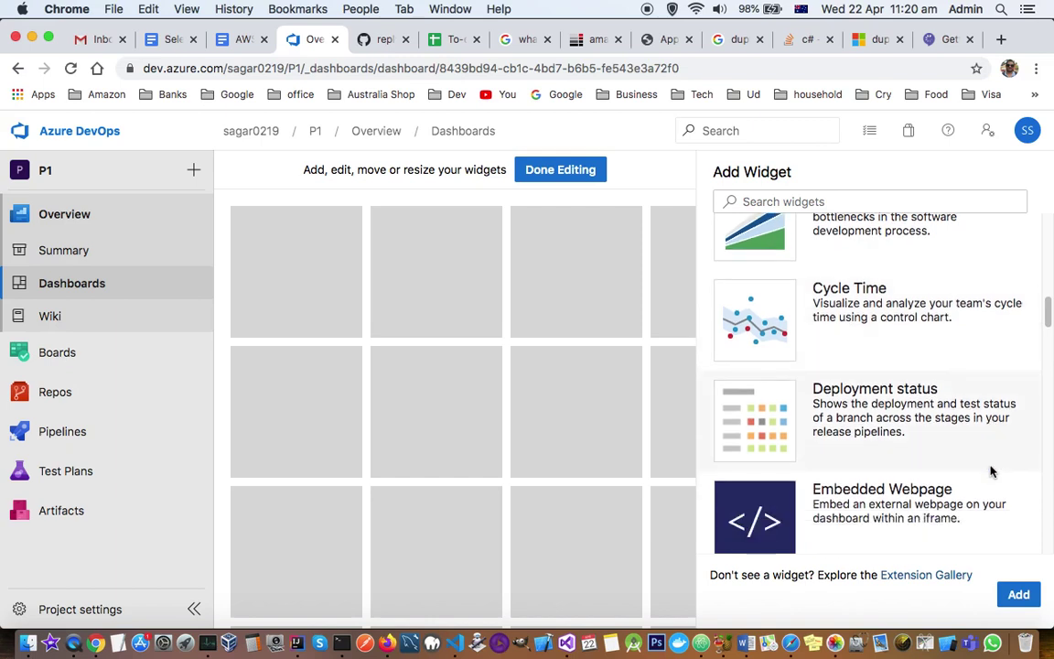
pyautogui.scroll(-2, 991, 471)
pyautogui.scroll(-2, 991, 471)
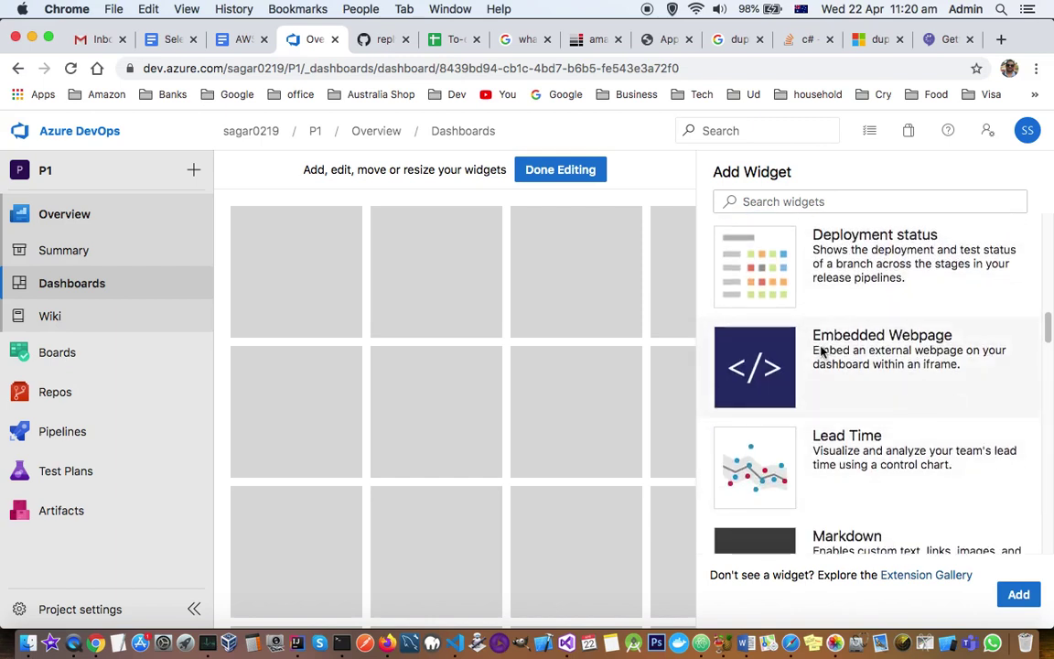
pyautogui.scroll(-2, 859, 467)
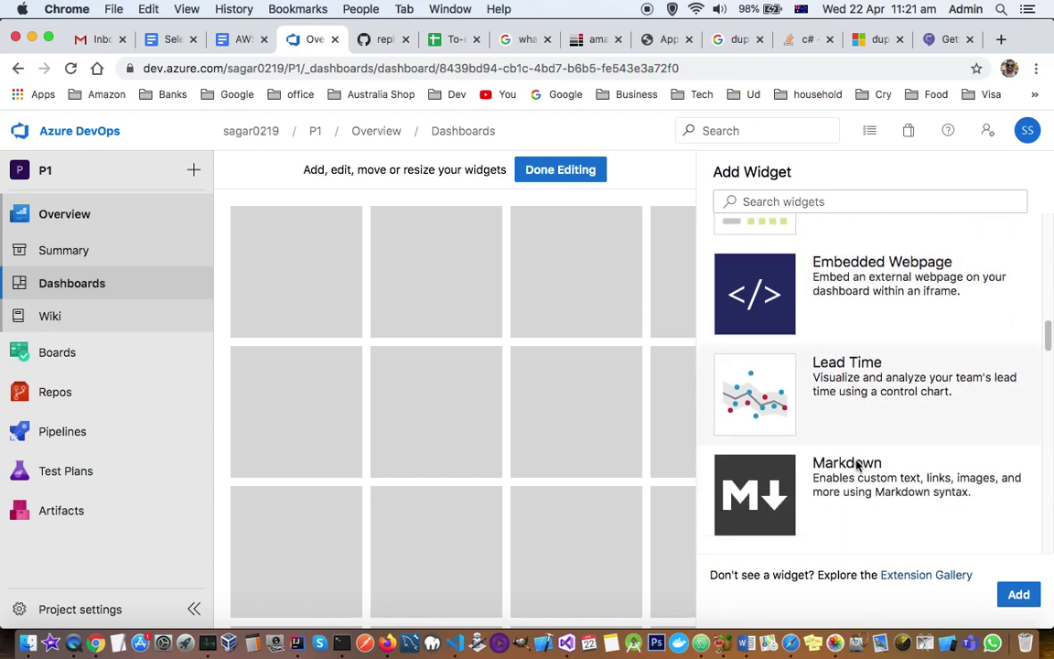
pyautogui.scroll(-1, 857, 467)
pyautogui.scroll(-2, 856, 467)
pyautogui.scroll(-5, 855, 467)
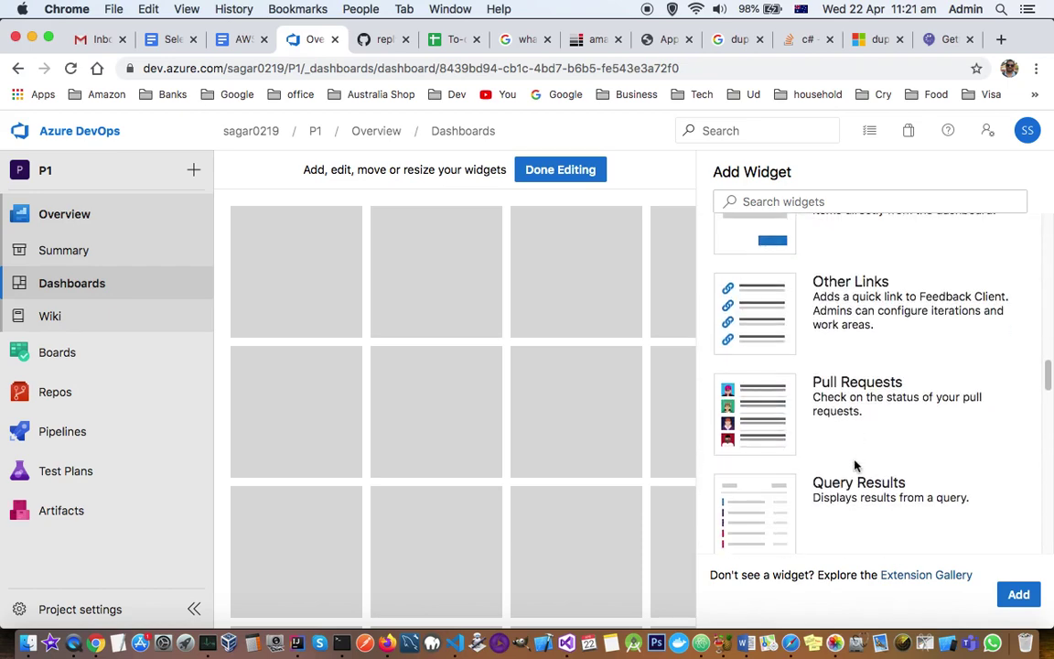
pyautogui.scroll(-2, 855, 465)
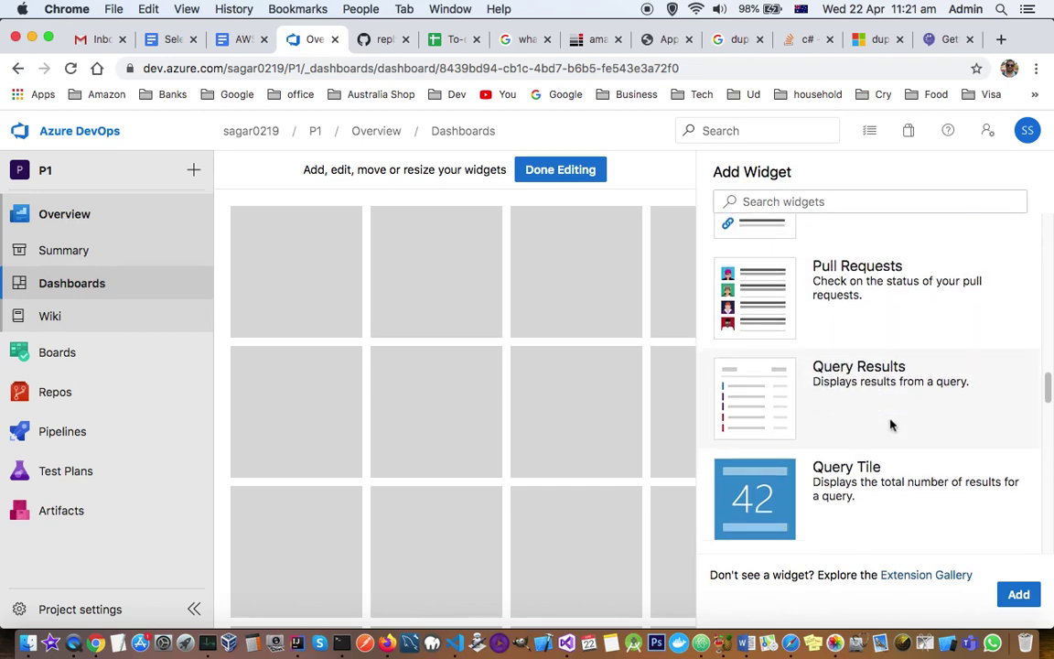
pyautogui.scroll(-8, 892, 424)
pyautogui.scroll(-7, 893, 424)
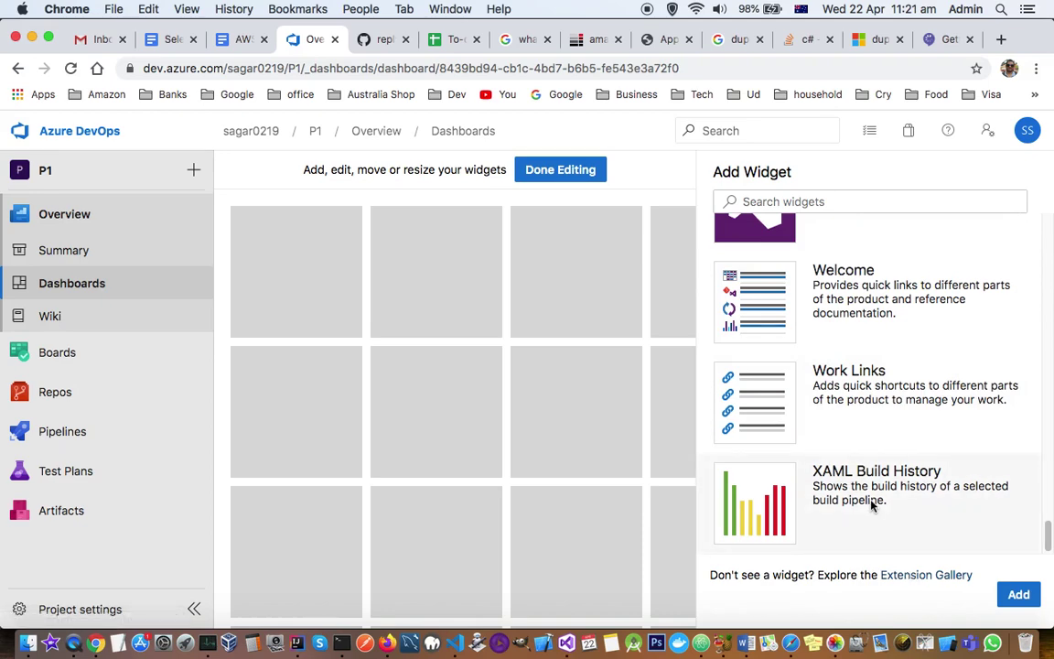
pyautogui.moveTo(1048, 540); pyautogui.dragTo(1043, 223)
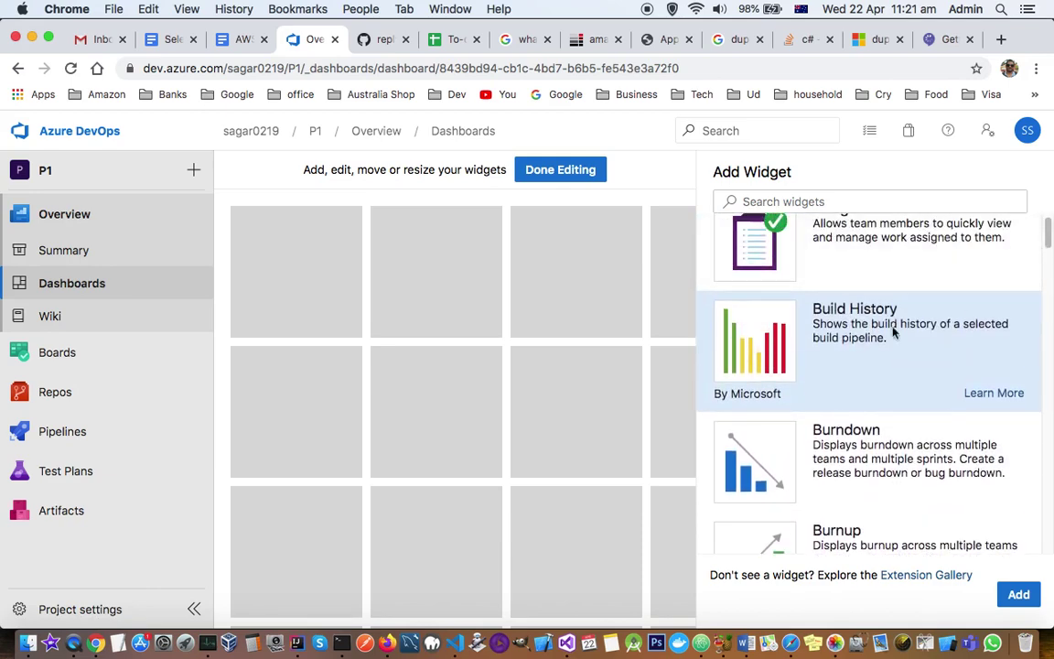
# Add the Build History widget to the dashboard and set its build pipeline to dotnet-selenium.
pyautogui.click(1016, 597)
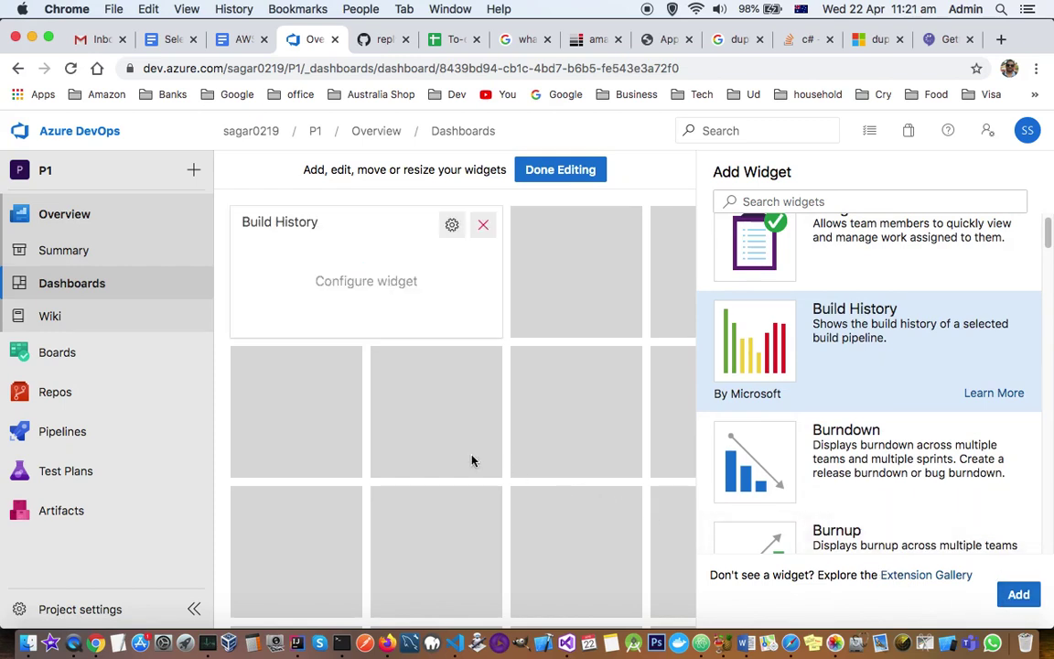
pyautogui.click(451, 228)
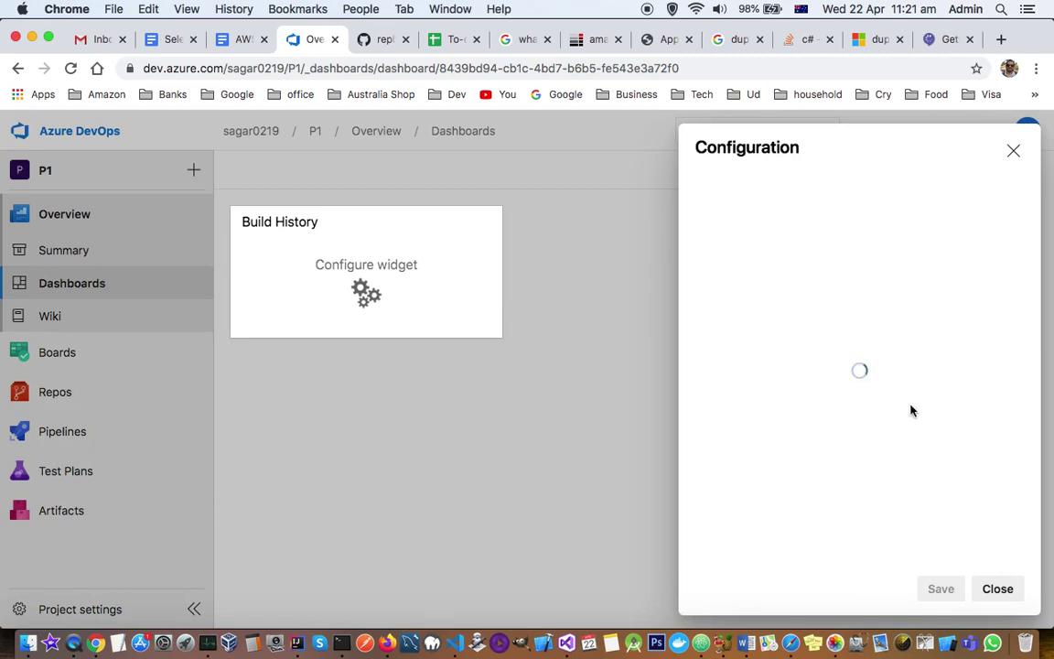
pyautogui.click(1011, 289)
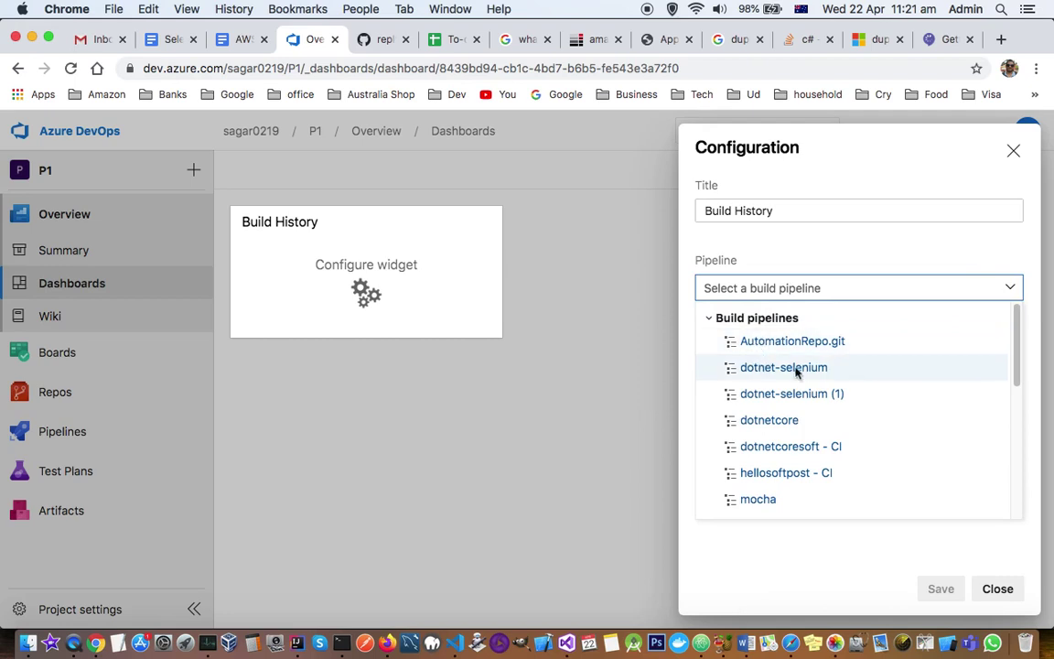
pyautogui.click(794, 369)
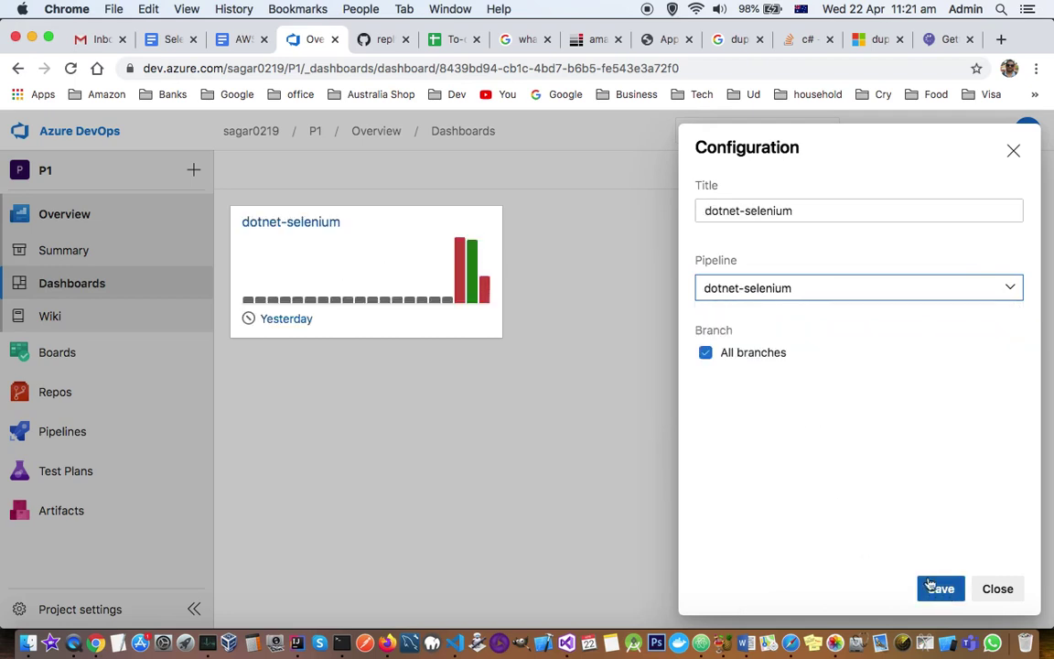
# Toggle the widget's All branches option while checking the branch choices, and save the widget configuration.
pyautogui.click(707, 356)
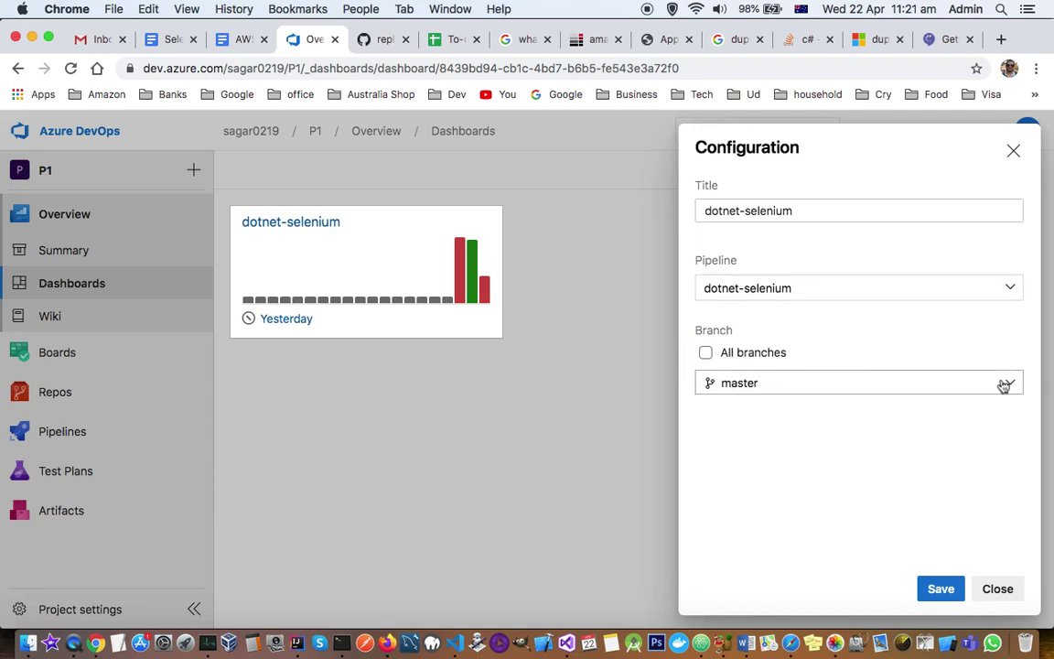
pyautogui.click(1007, 384)
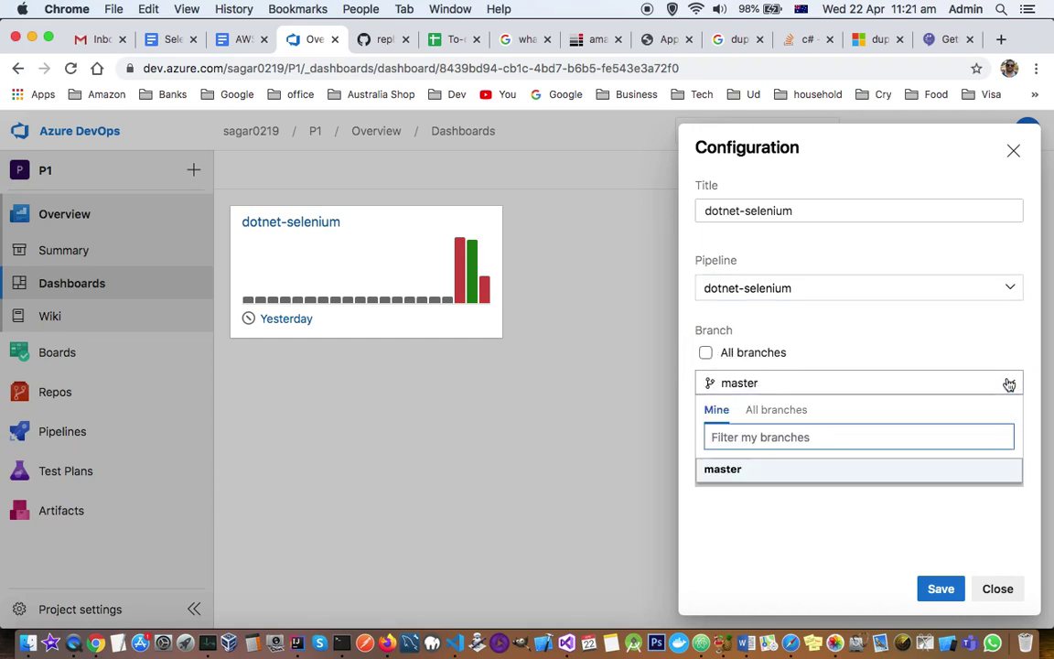
pyautogui.click(849, 346)
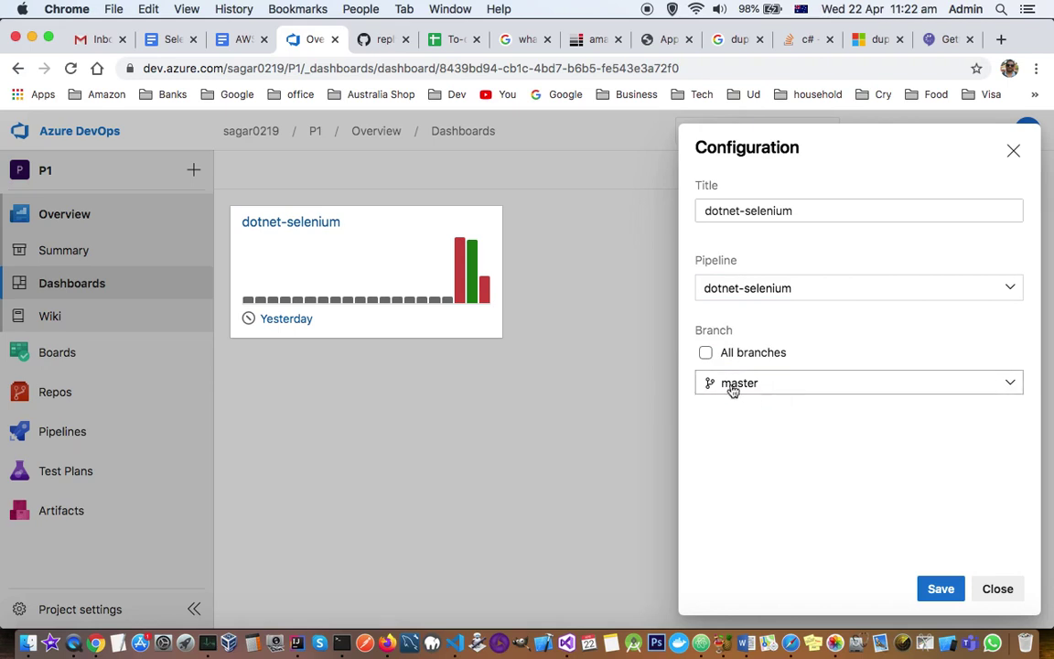
pyautogui.click(706, 353)
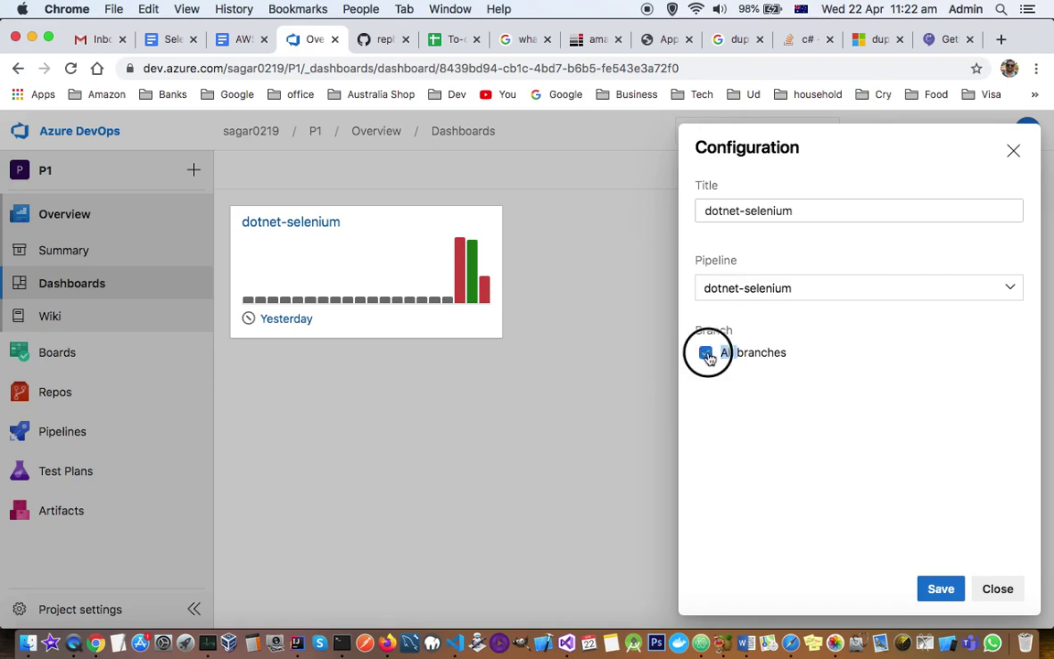
pyautogui.click(707, 355)
pyautogui.click(938, 589)
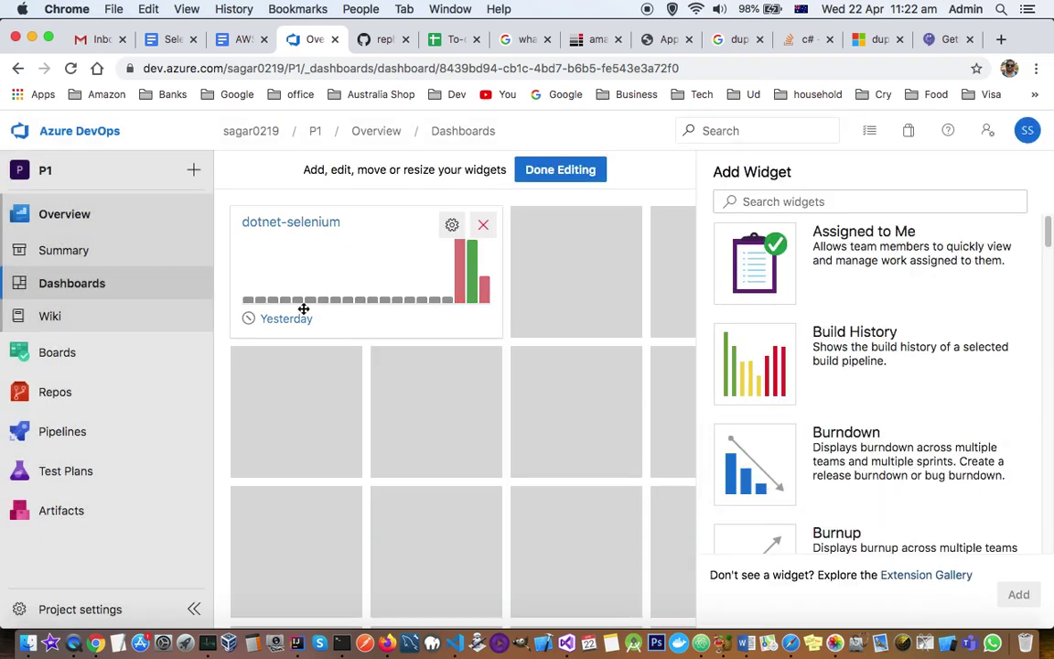
# Finish editing the team dashboard, and start a new project wiki for P1.
pyautogui.click(590, 173)
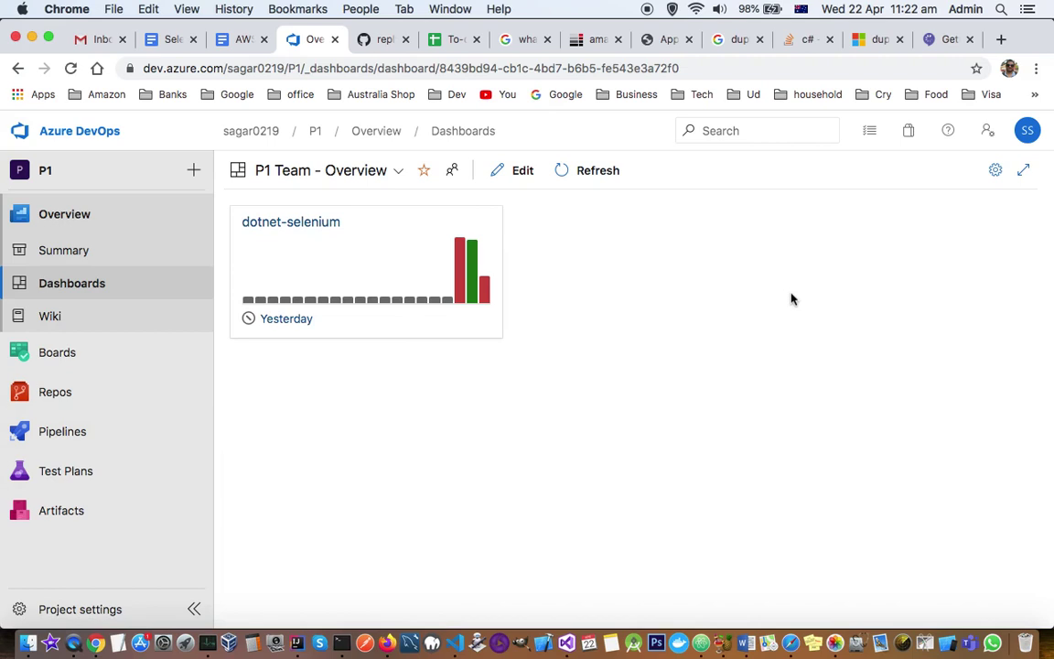
pyautogui.click(52, 317)
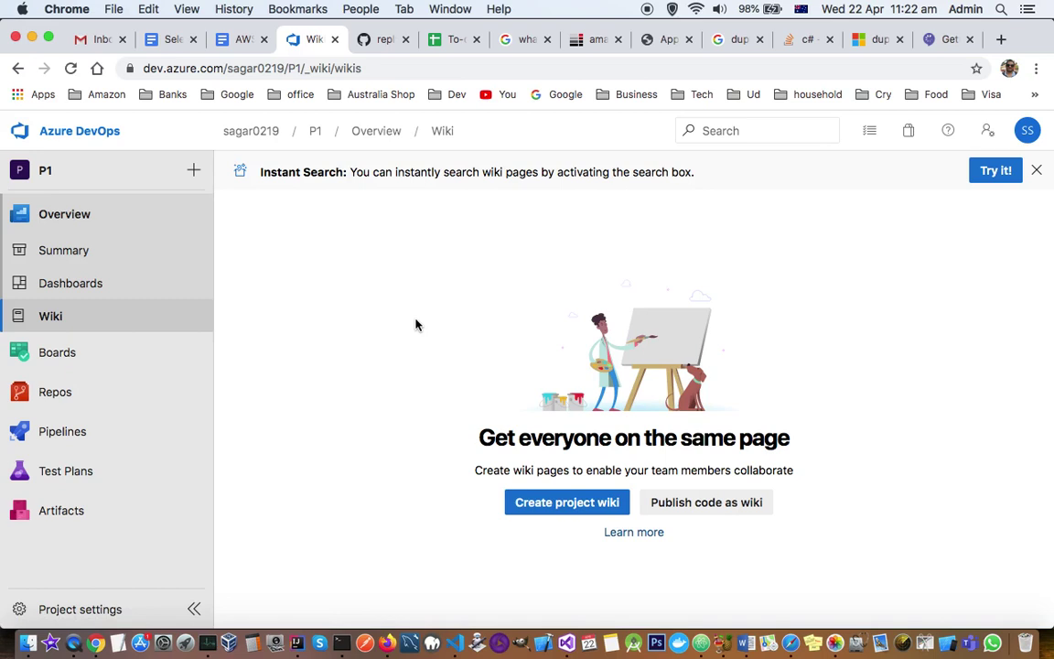
pyautogui.click(565, 510)
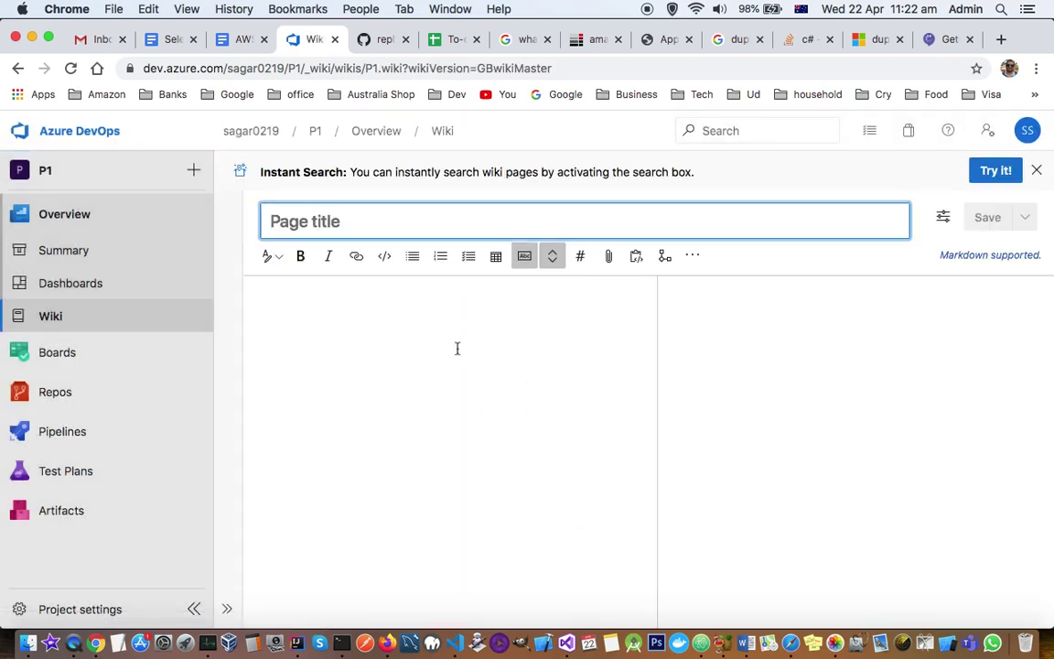
# Title the wiki page "Dev checklist" and write a numbered list with the items "set up VS" and "Install git".
pyautogui.click(325, 221)
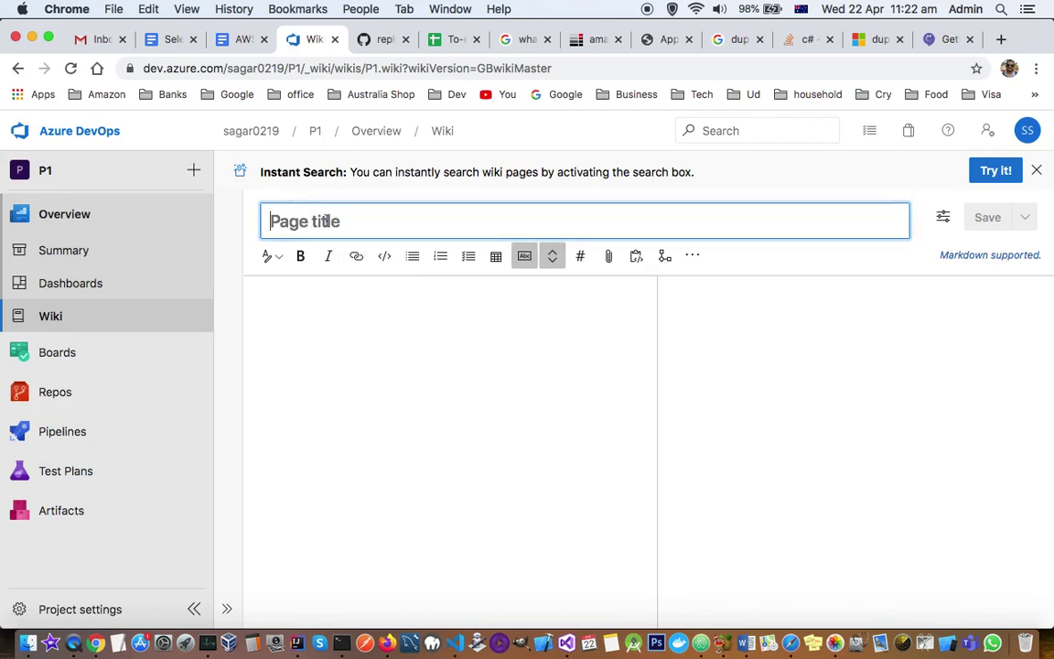
pyautogui.write('Dev checklist')
pyautogui.click(348, 339)
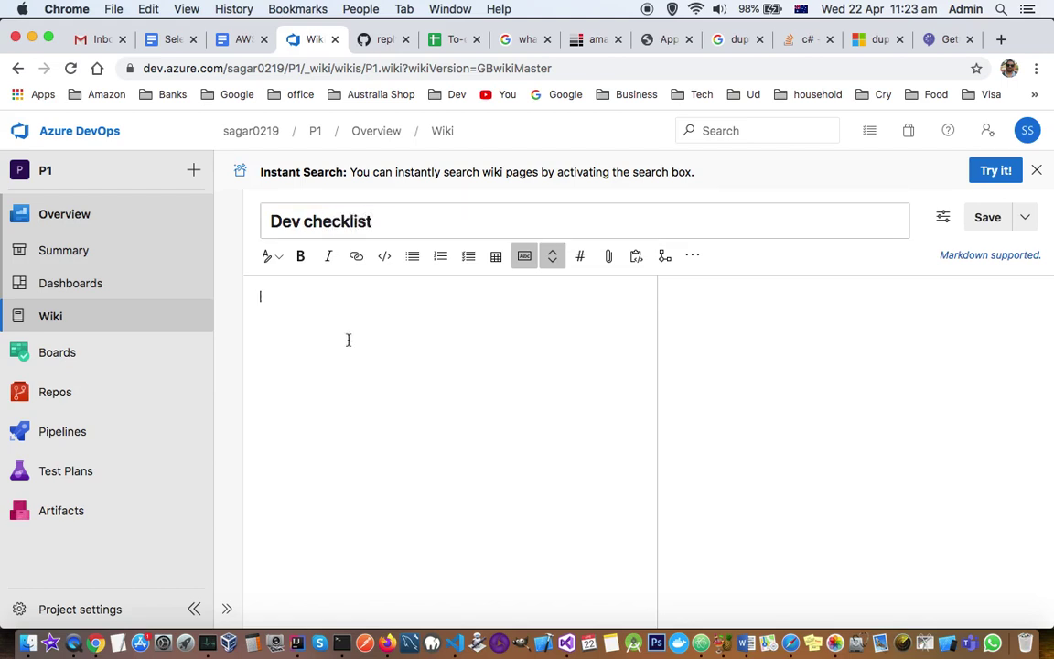
pyautogui.click(440, 256)
pyautogui.write('set up VS')
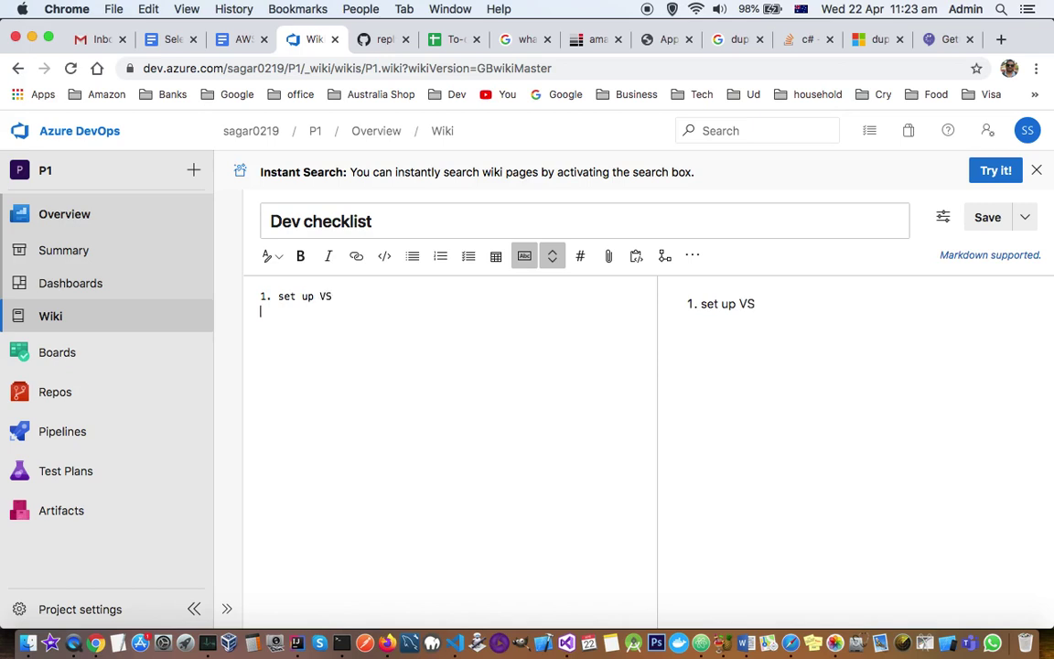
pyautogui.press('Return')
pyautogui.write('2. Install git')
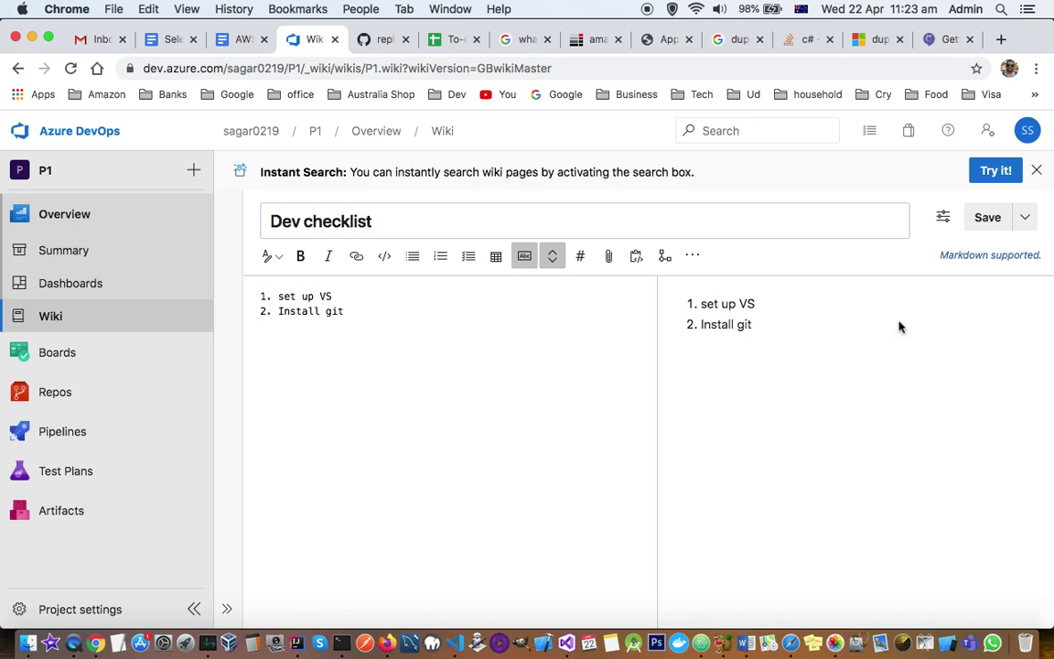
pyautogui.click(346, 307)
# Save the Dev checklist page and open the project wiki in reading view.
pyautogui.click(989, 219)
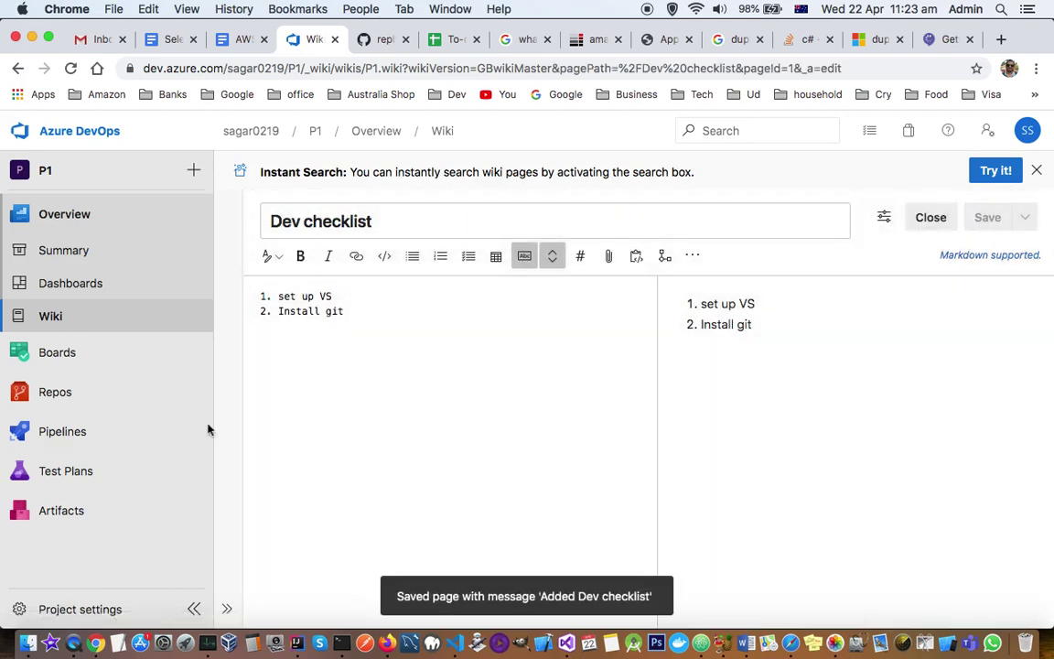
pyautogui.click(47, 314)
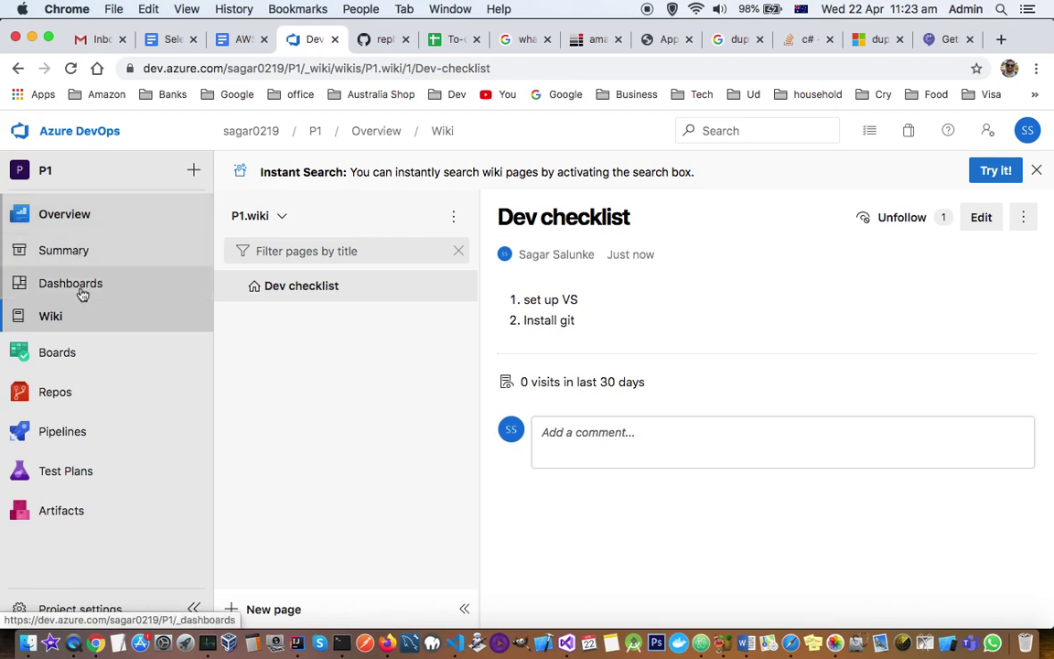
pyautogui.moveTo(85, 396)
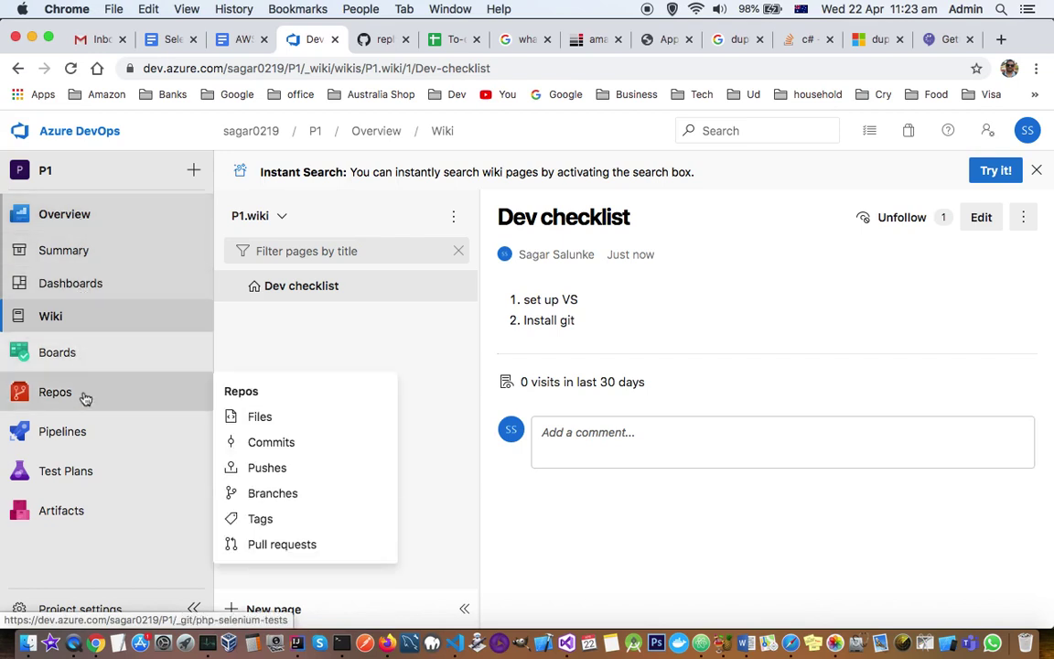